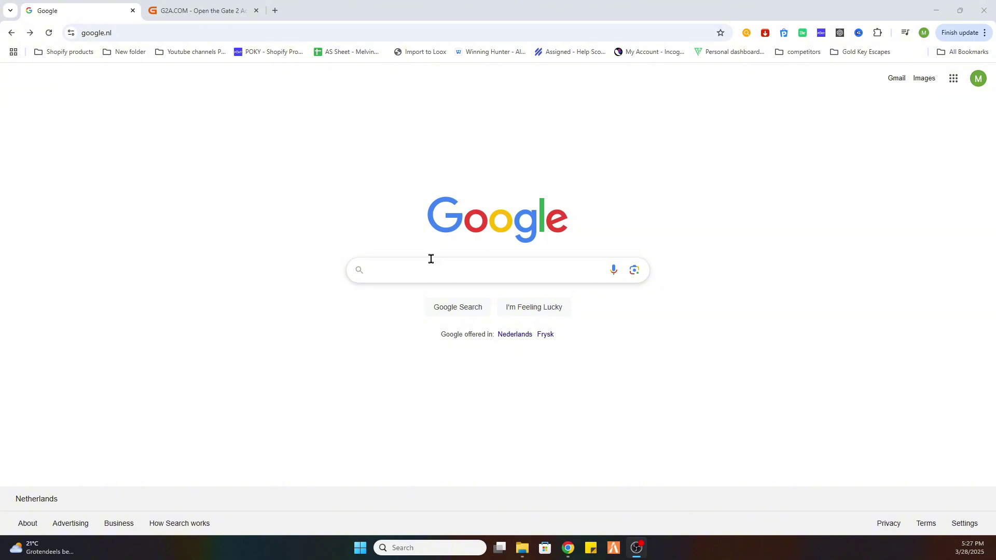
Reach the Steam store through a Google search for steam and open the Euro Truck Simulator 2 page.
{"action": "left_click", "coordinate": [423, 273]}
{"action": "left_click", "coordinate": [383, 293]}
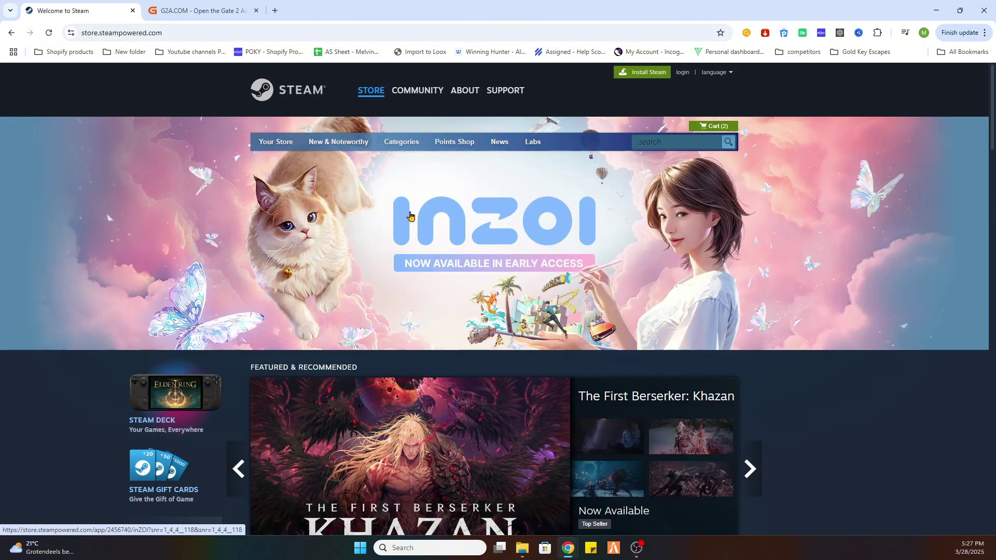
{"action": "left_click", "coordinate": [664, 143]}
{"action": "type", "text": "Euro Truck Simulator 2"}
{"action": "left_click", "coordinate": [697, 166]}
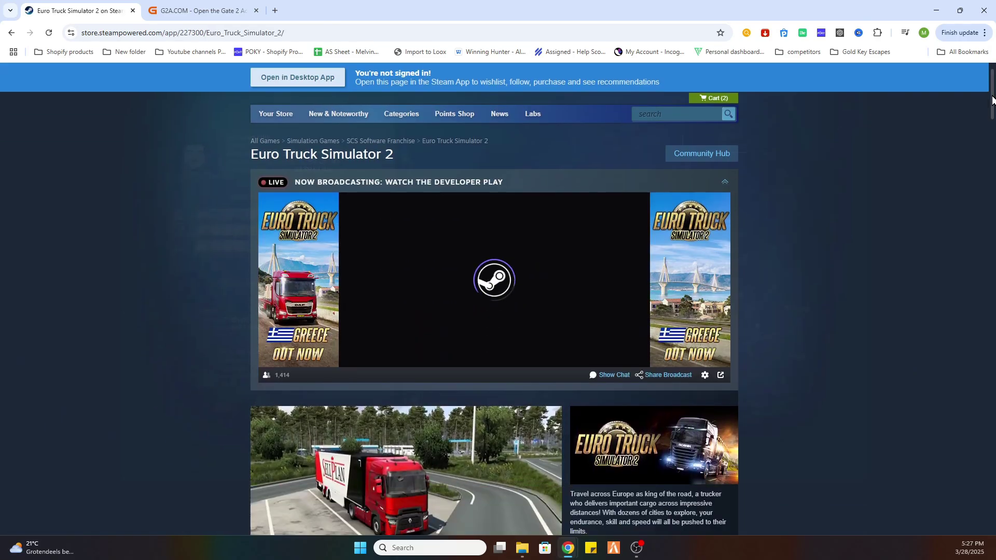
{"action": "scroll", "coordinate": [979, 138], "scroll_direction": "down", "scroll_amount": 5}
Close the mini broadcast popup to reveal Euro Truck Simulator 2's 19,99€ buy box.
{"action": "left_click", "coordinate": [968, 425]}
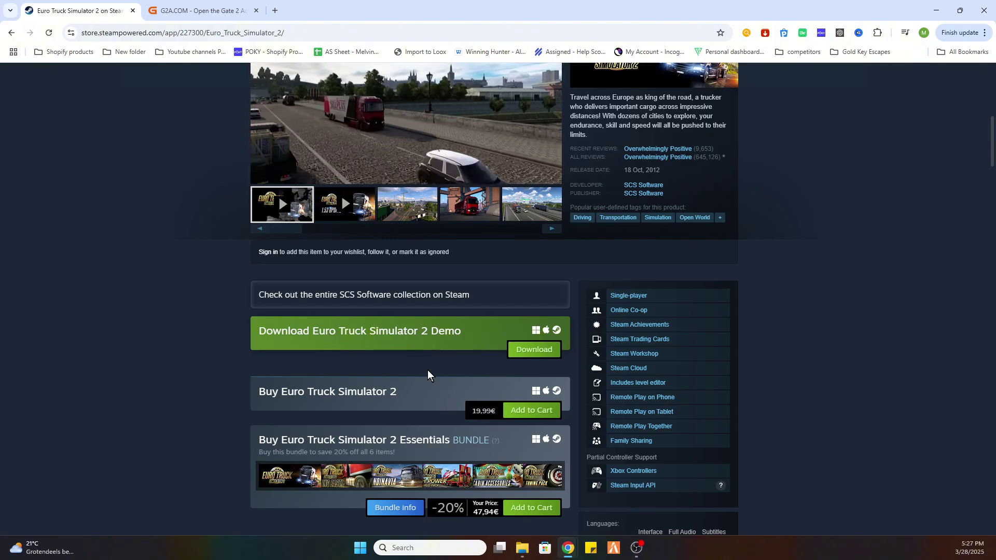
On the G2A.COM tab, rerun the existing Euro Truck Simulator 2 search.
{"action": "left_click", "coordinate": [202, 10]}
{"action": "triple_click", "coordinate": [406, 82]}
{"action": "left_click", "coordinate": [596, 83]}
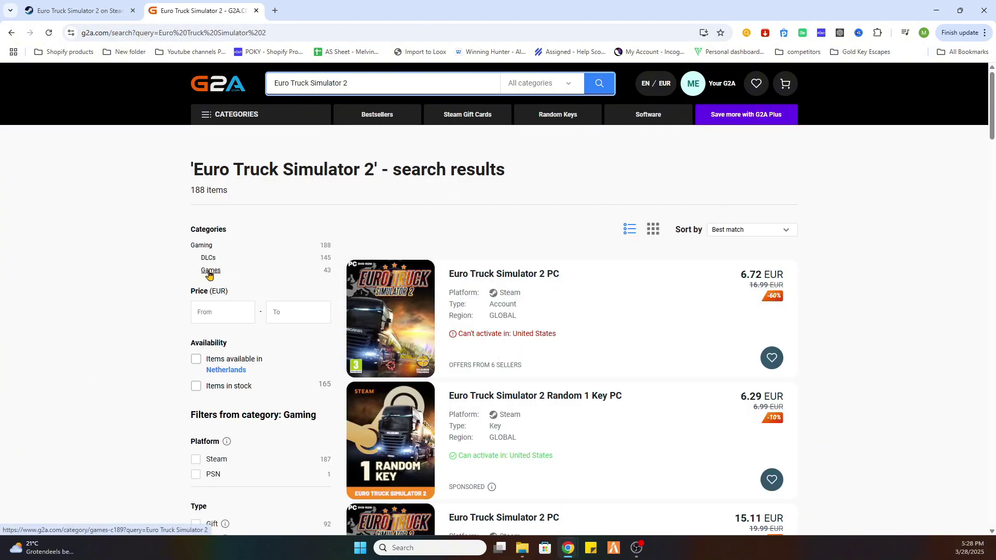
Filter the results to the Games category and sort by Price - lowest first.
{"action": "left_click", "coordinate": [209, 271]}
{"action": "left_click", "coordinate": [753, 229]}
{"action": "left_click", "coordinate": [745, 296]}
{"action": "scroll", "coordinate": [733, 330], "scroll_direction": "down", "scroll_amount": 2}
{"action": "scroll", "coordinate": [733, 330], "scroll_direction": "down", "scroll_amount": 2}
{"action": "scroll", "coordinate": [732, 330], "scroll_direction": "down", "scroll_amount": 1}
Open the Euro Truck Simulator 2 (PC) - Steam Account - GLOBAL listing at €7.53.
{"action": "left_click", "coordinate": [634, 312]}
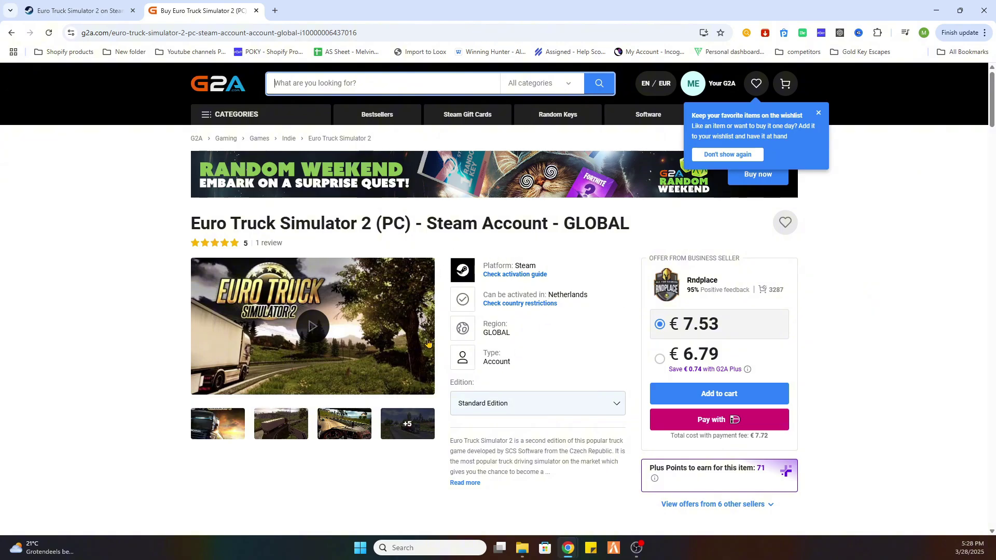